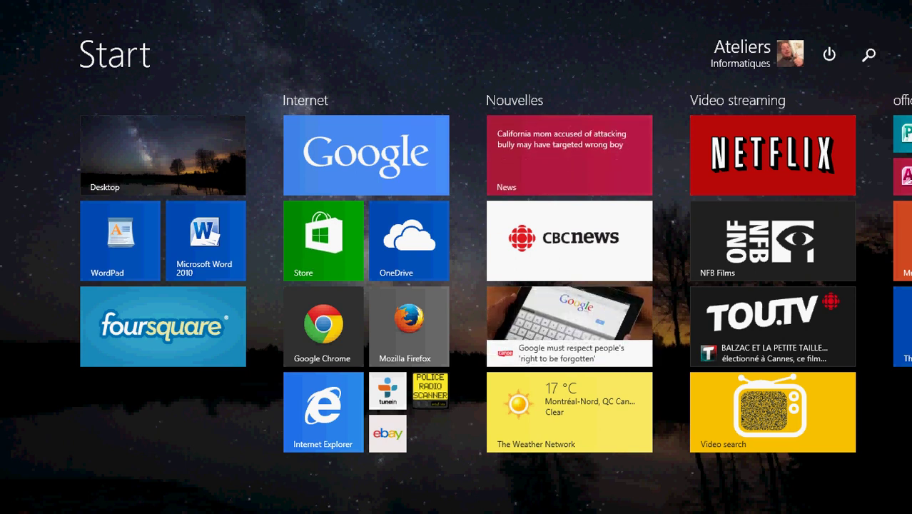
Go from the Start screen to the desktop and open File Explorer.
scroll(512, 468, down, 5)
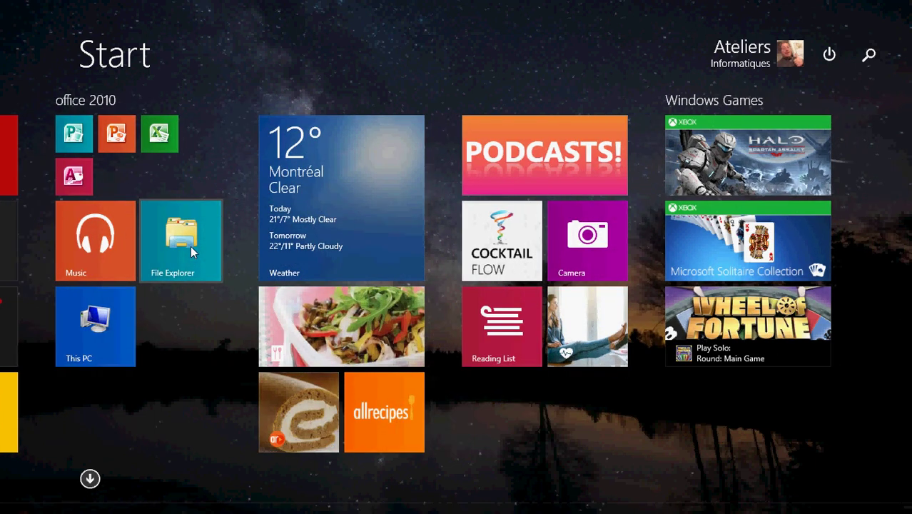
scroll(191, 245, up, 3)
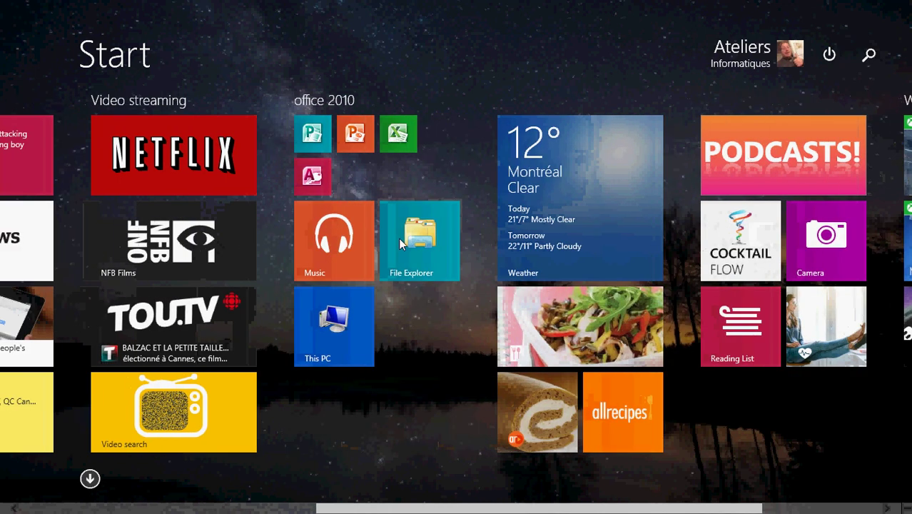
scroll(399, 237, up, 5)
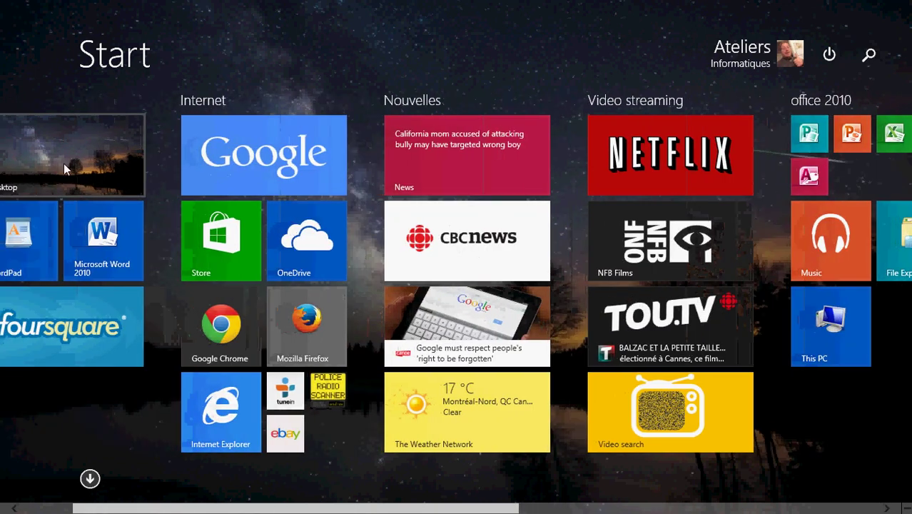
click(64, 164)
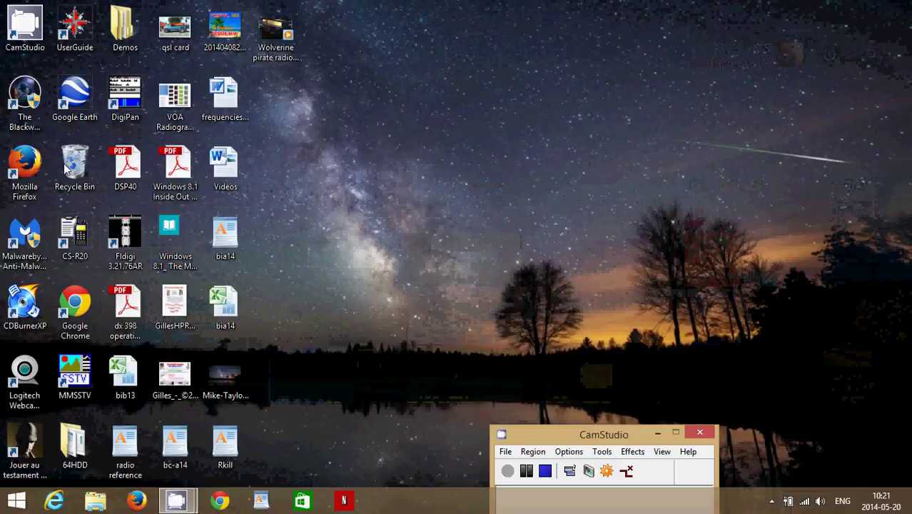
click(113, 504)
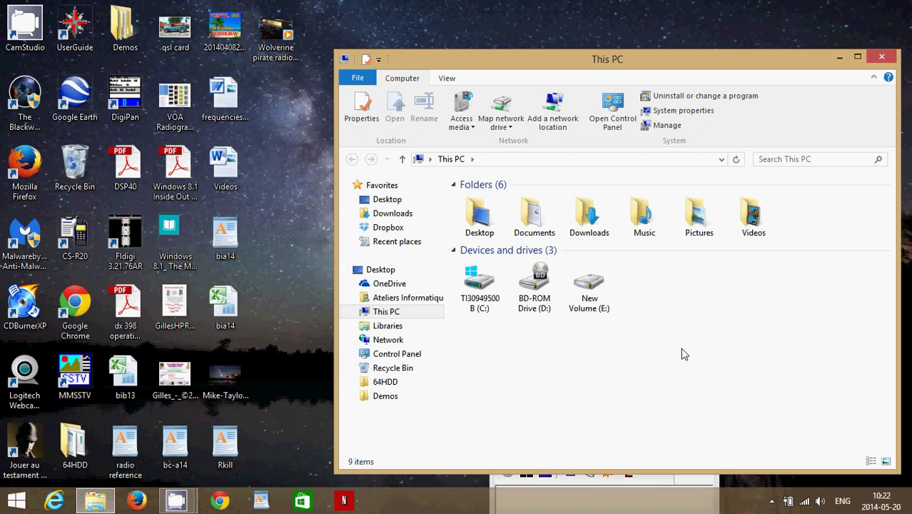
Search everywhere for "file explorer" and open File Explorer from the results.
mouse_move(911, 1)
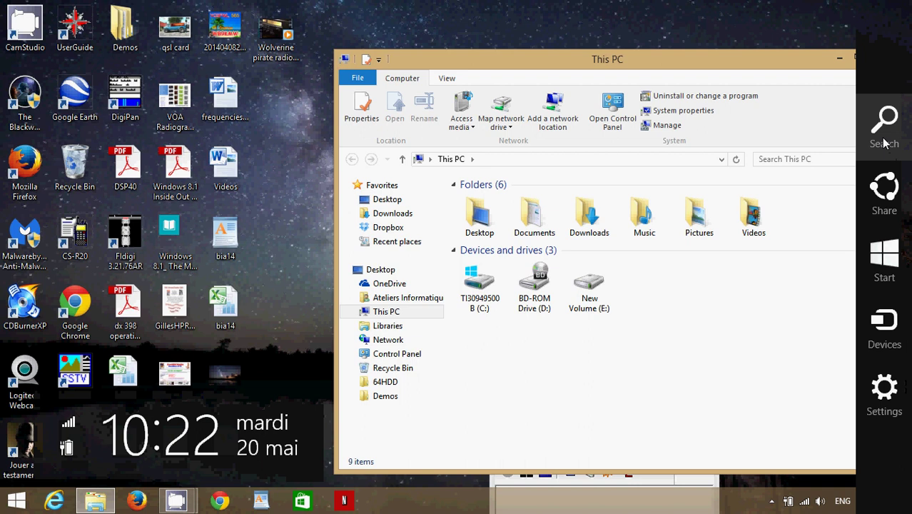
click(884, 136)
text(file explorer)
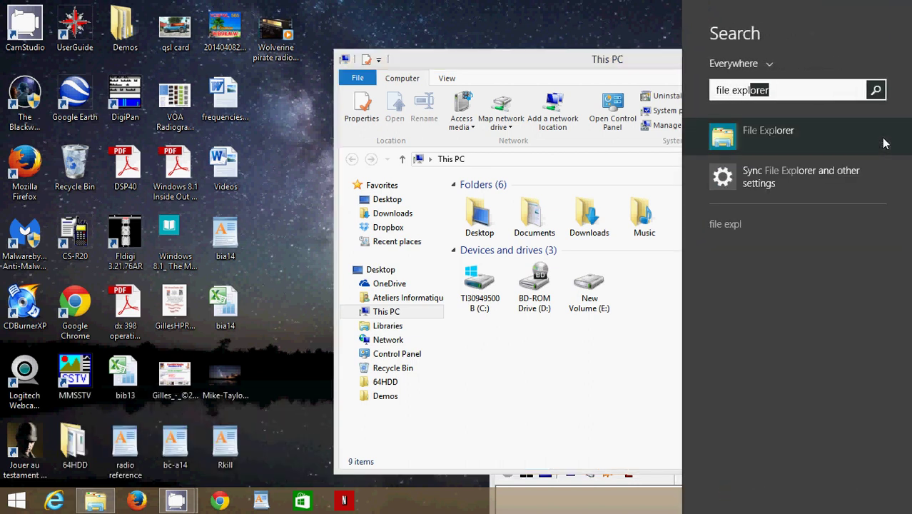
click(758, 136)
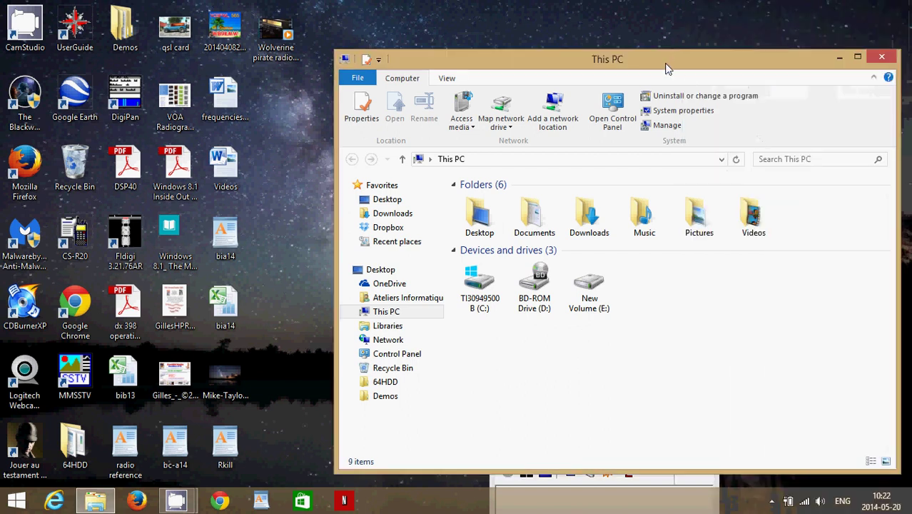
Maximize the This PC window and hide the favorites in its navigation pane.
drag(666, 68, 560, 42)
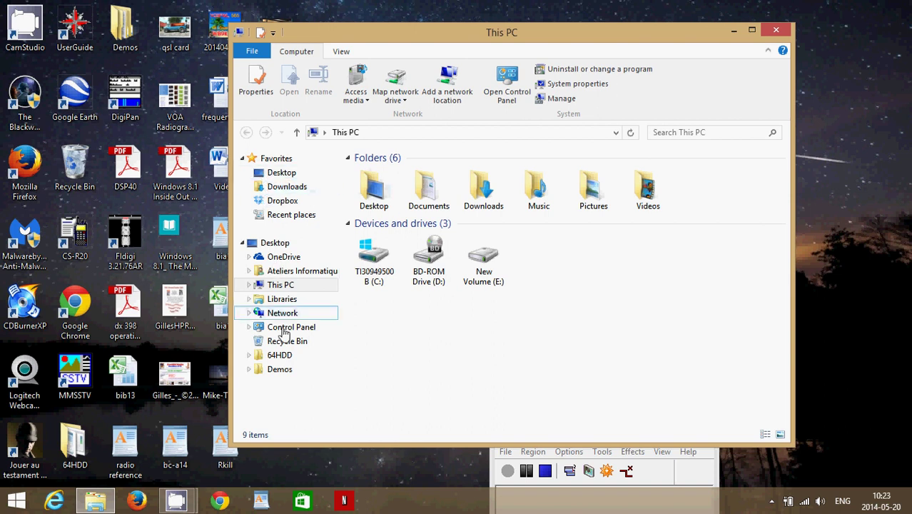
click(752, 30)
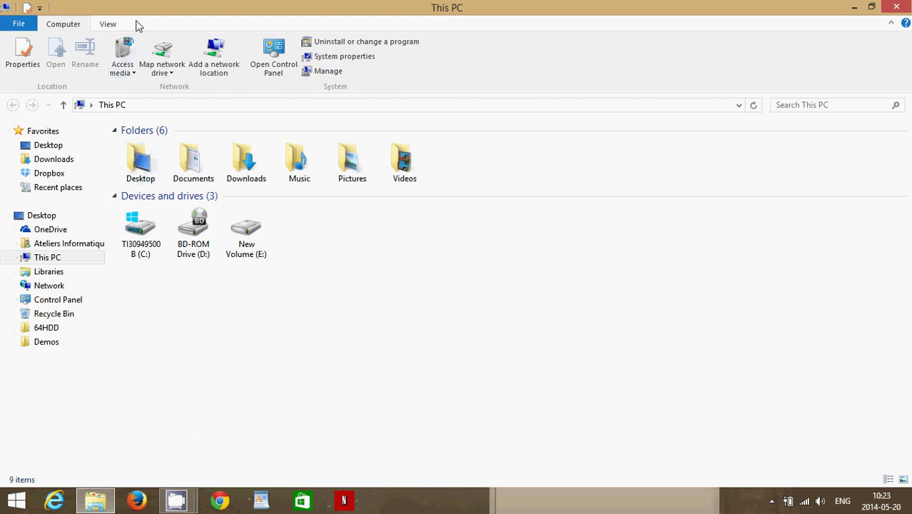
click(108, 24)
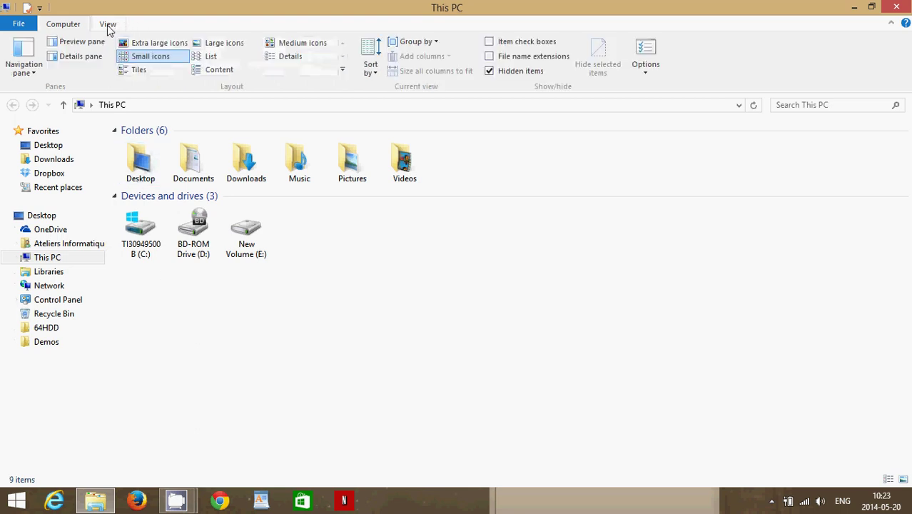
click(34, 74)
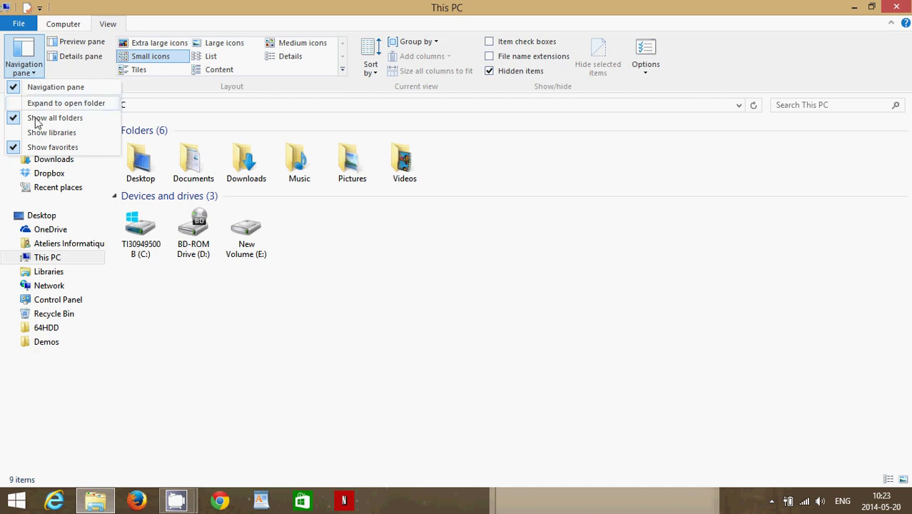
click(53, 148)
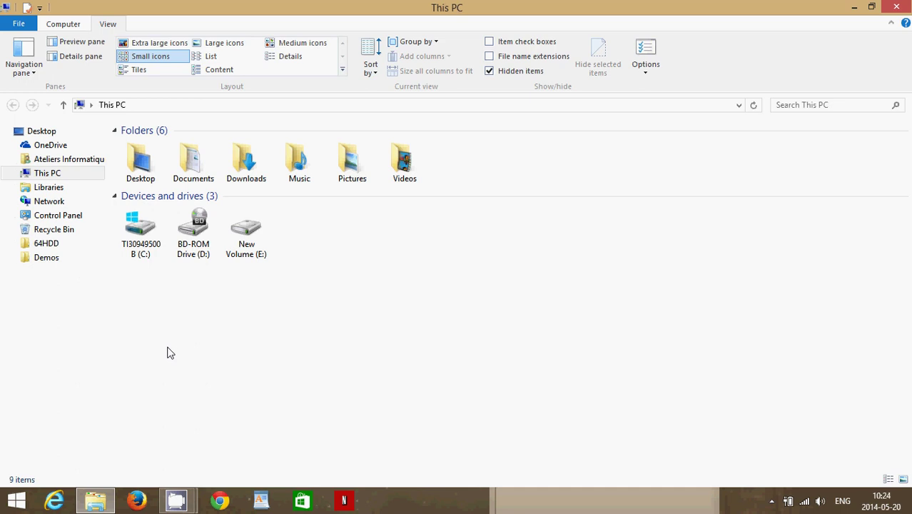
Turn off showing all folders in the navigation pane, then briefly expand and collapse This PC.
click(18, 24)
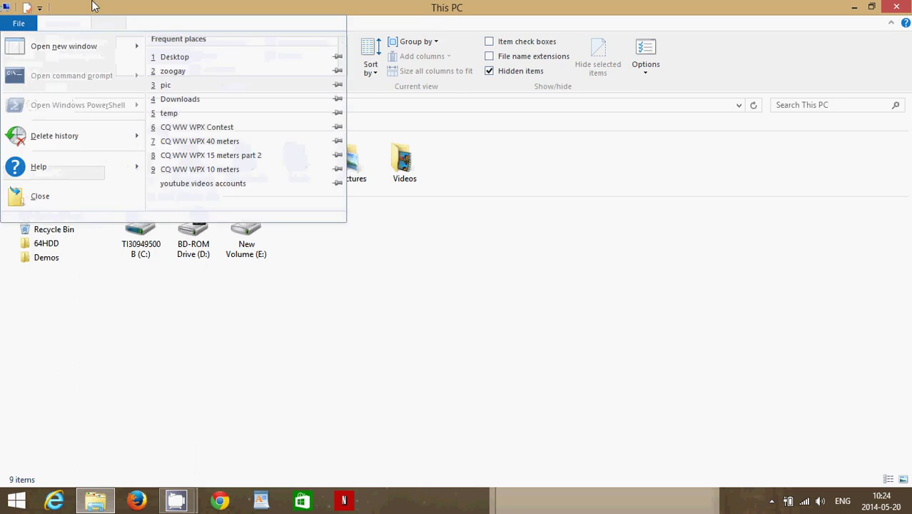
click(107, 25)
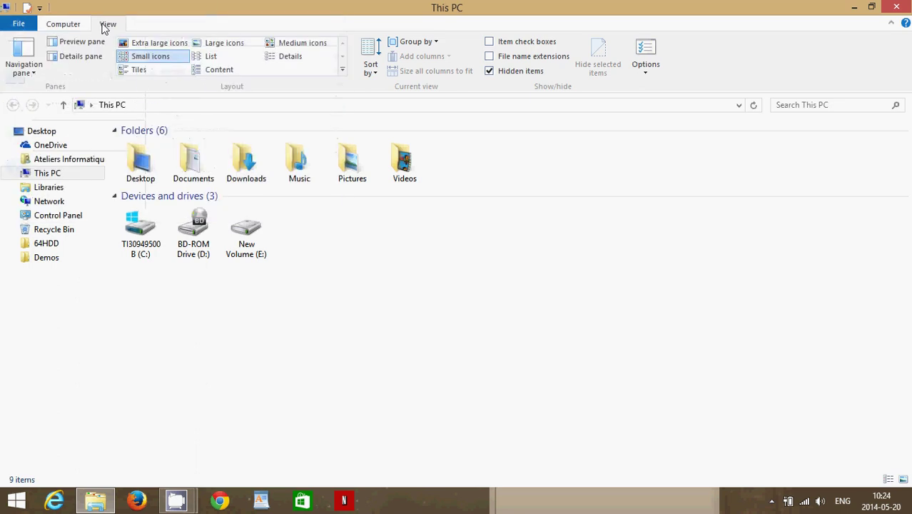
click(33, 72)
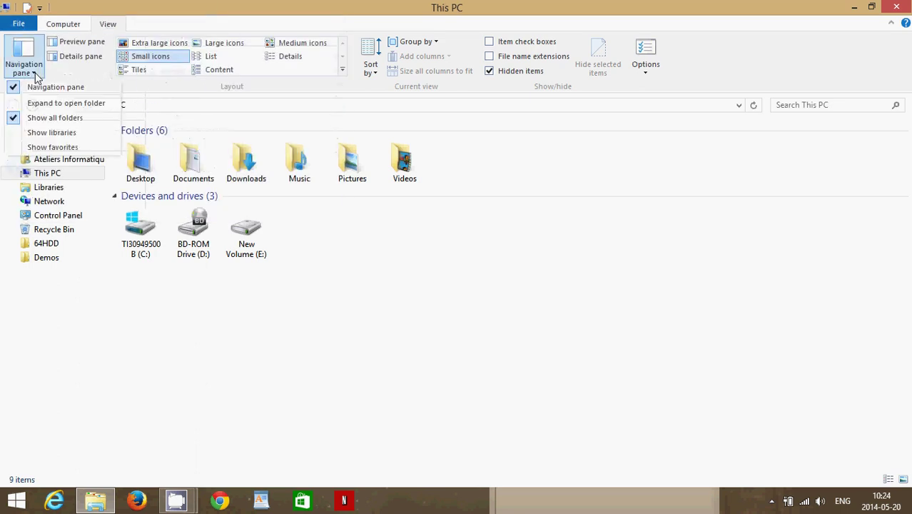
click(61, 119)
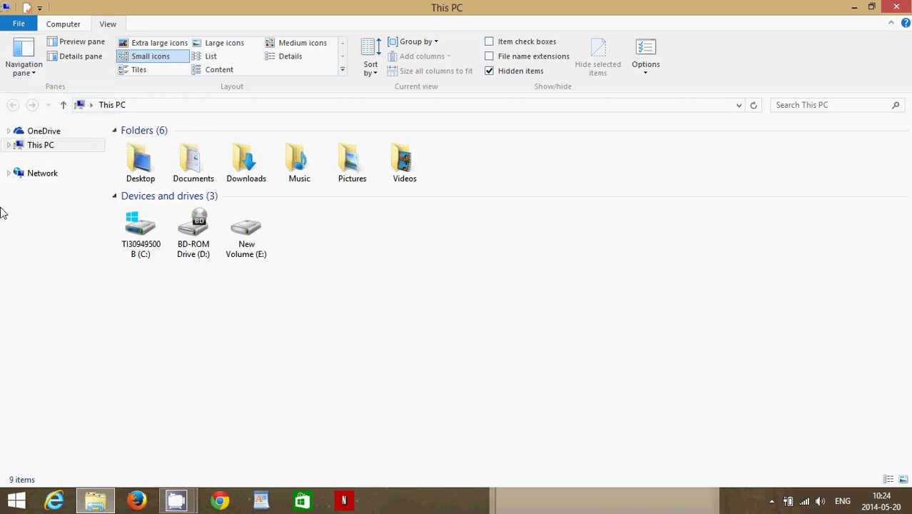
click(9, 145)
click(8, 146)
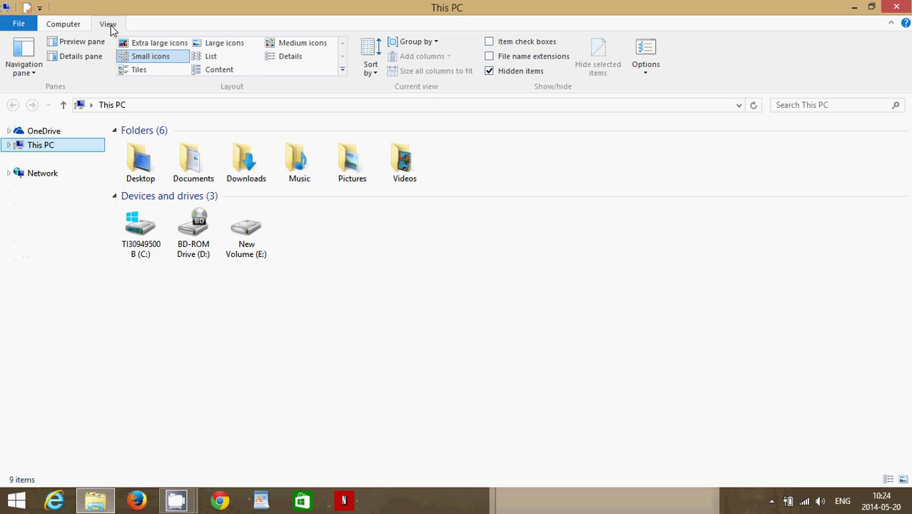
Turn on both Show all folders and Show libraries for the navigation pane.
click(30, 67)
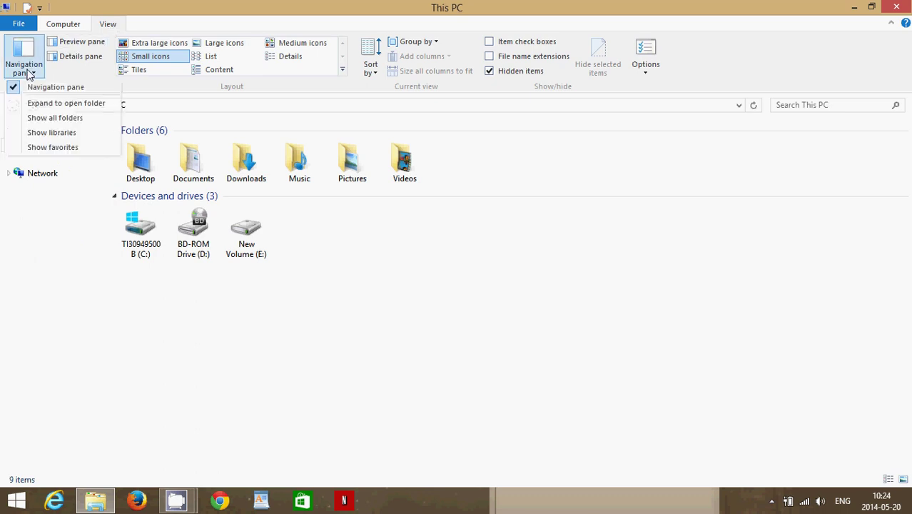
click(52, 119)
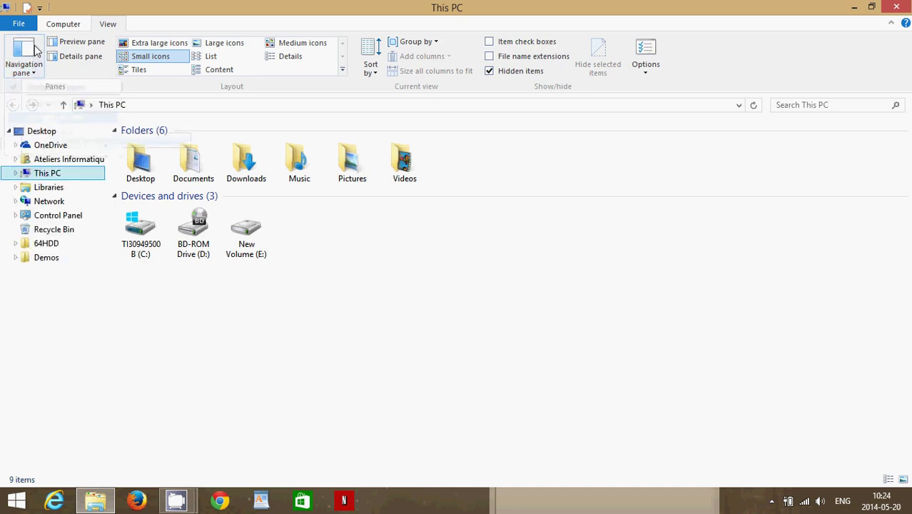
click(34, 71)
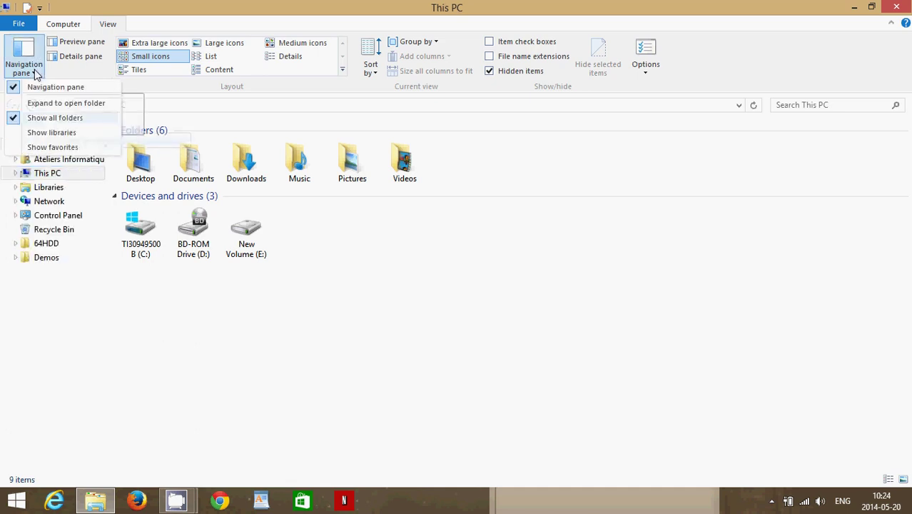
click(52, 132)
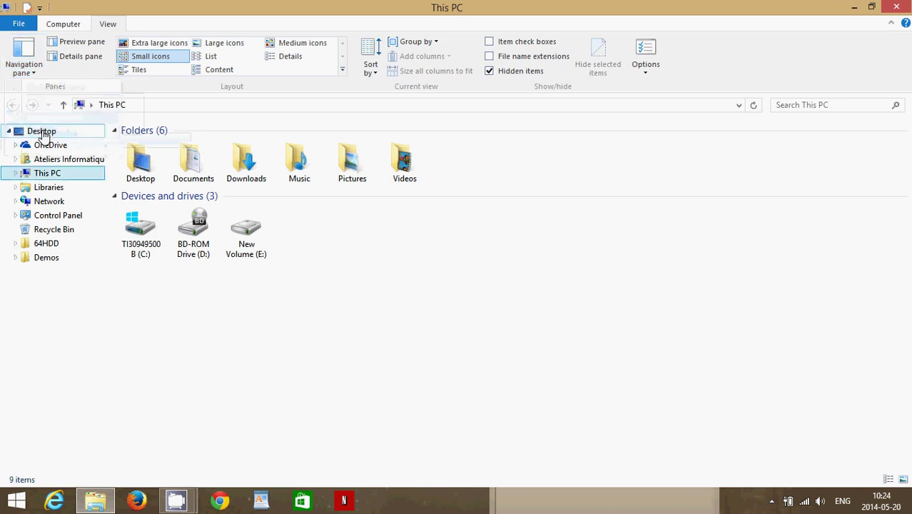
Stop showing all folders in the navigation pane and briefly expand and collapse Libraries.
click(34, 72)
click(53, 117)
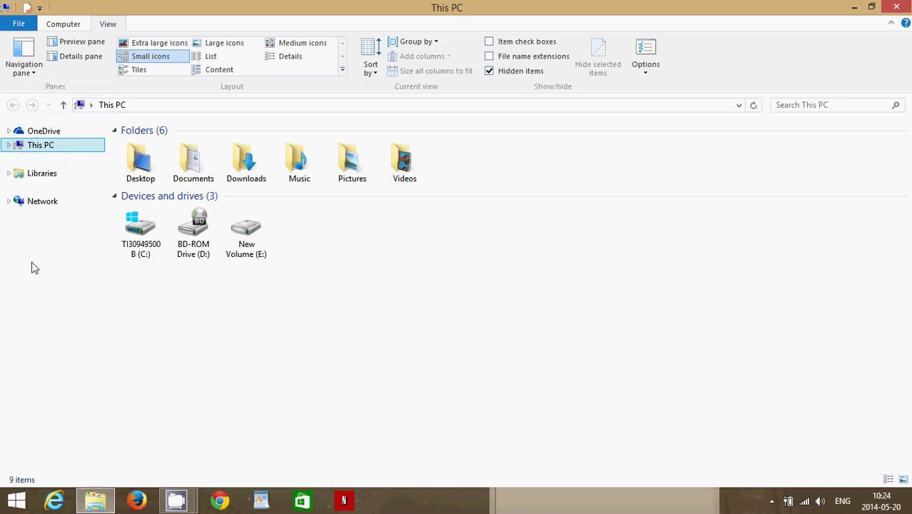
click(7, 173)
click(7, 174)
Hide the navigation pane completely and bring it back.
click(31, 72)
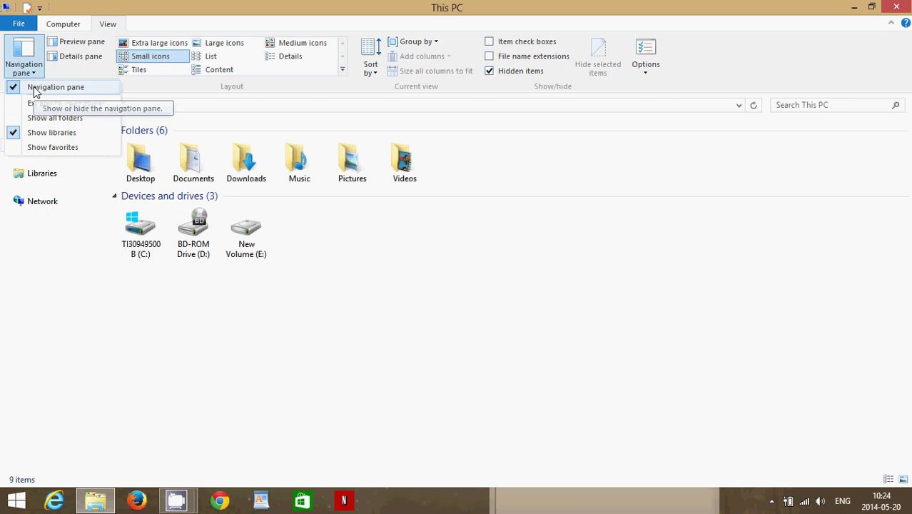
click(34, 91)
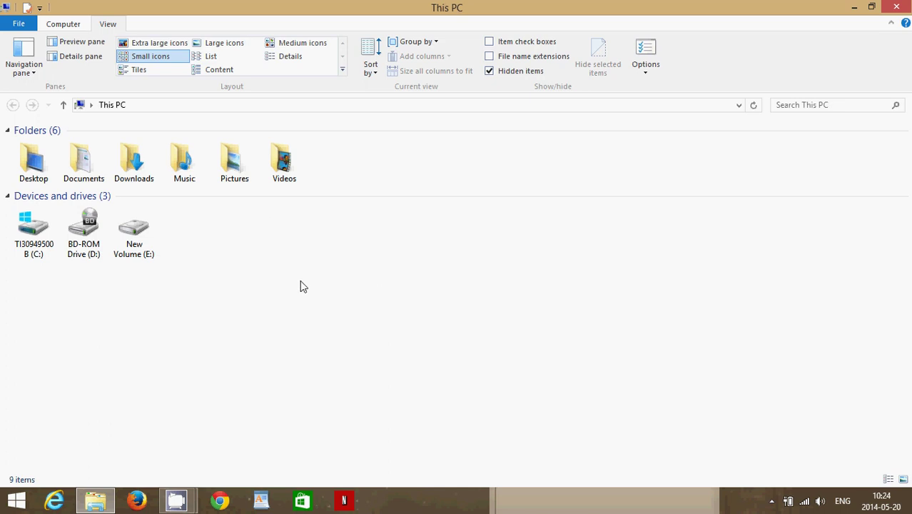
click(33, 74)
click(34, 87)
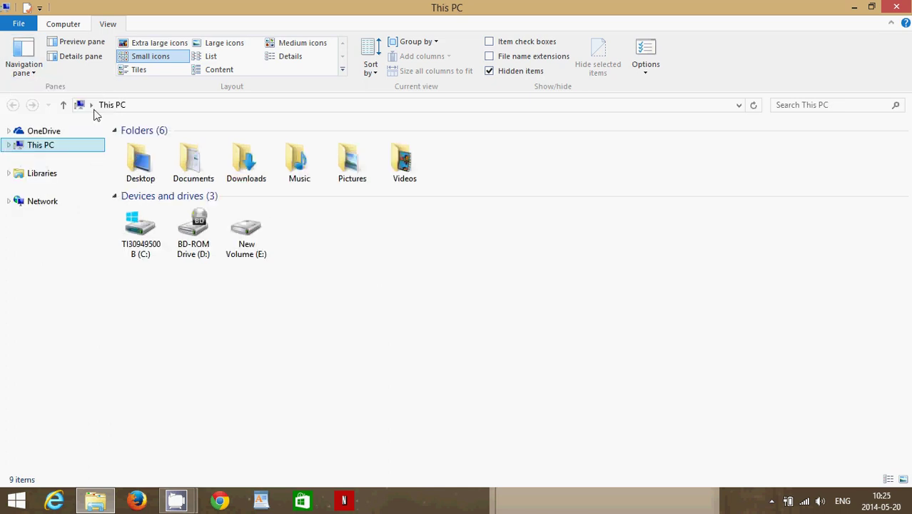
Show all folders in the navigation pane again and expand This PC and its C: drive in the folder tree.
click(33, 74)
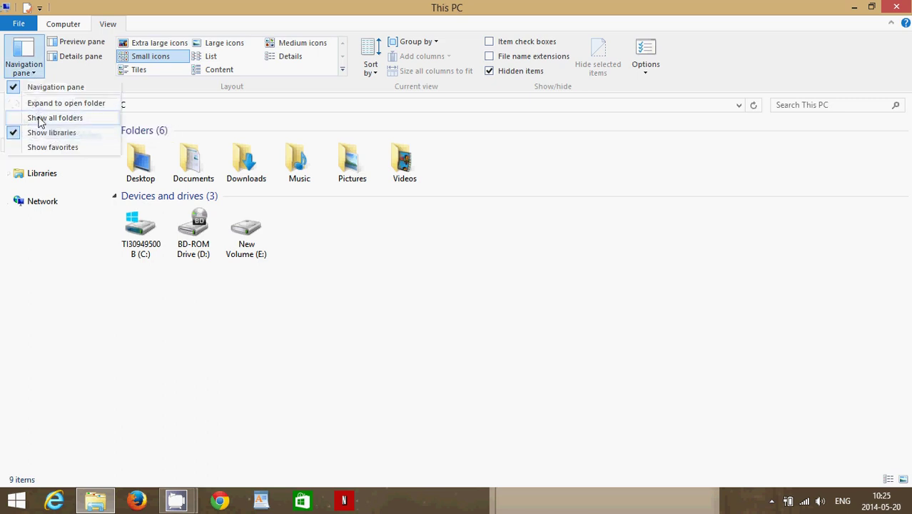
click(39, 118)
click(32, 74)
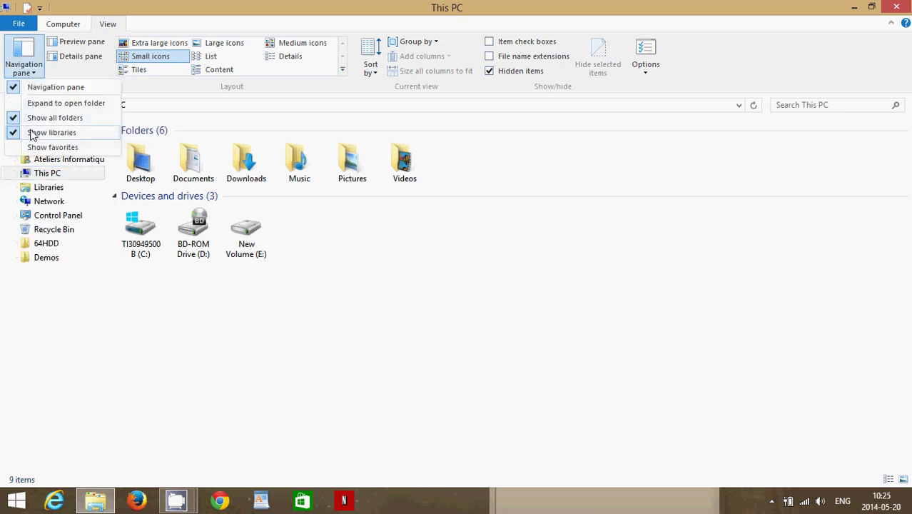
click(104, 330)
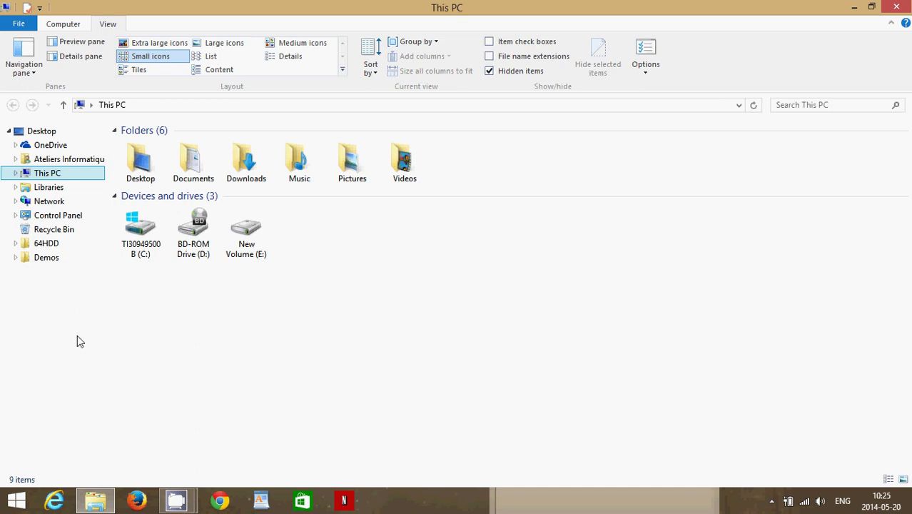
click(15, 174)
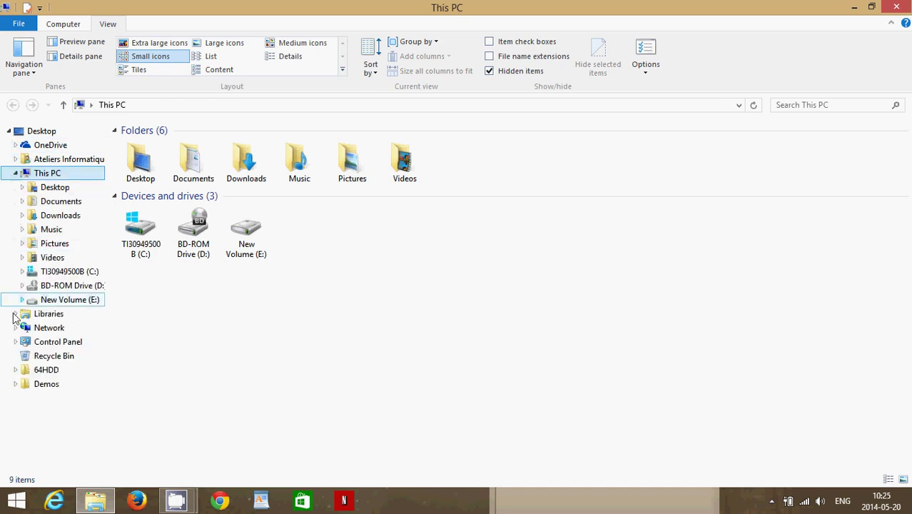
click(21, 272)
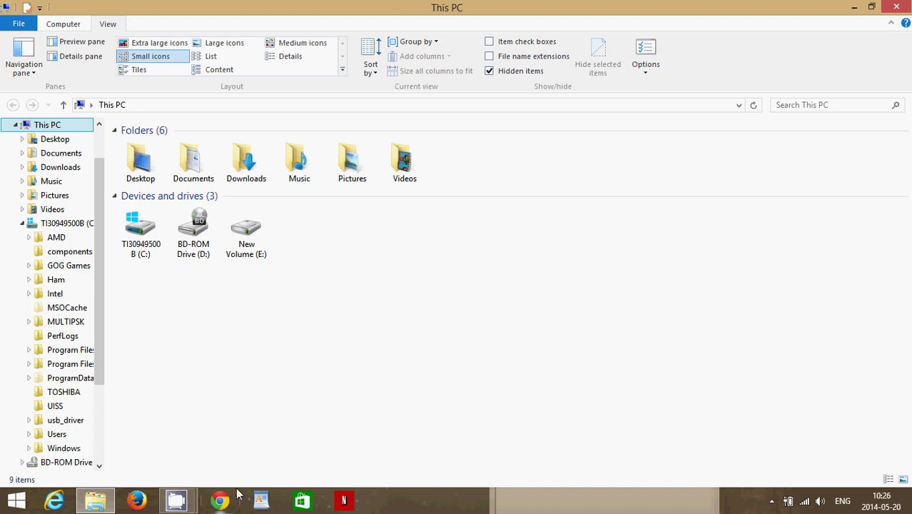
mouse_move(178, 504)
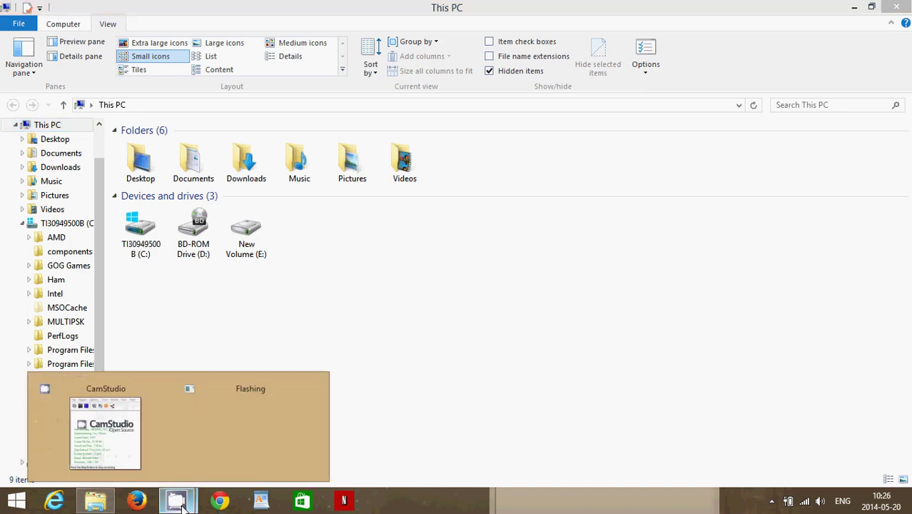
click(104, 431)
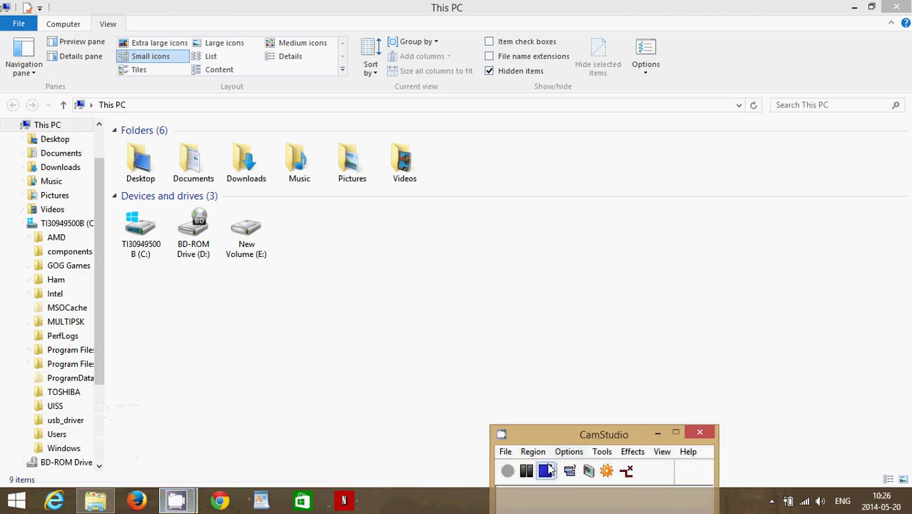